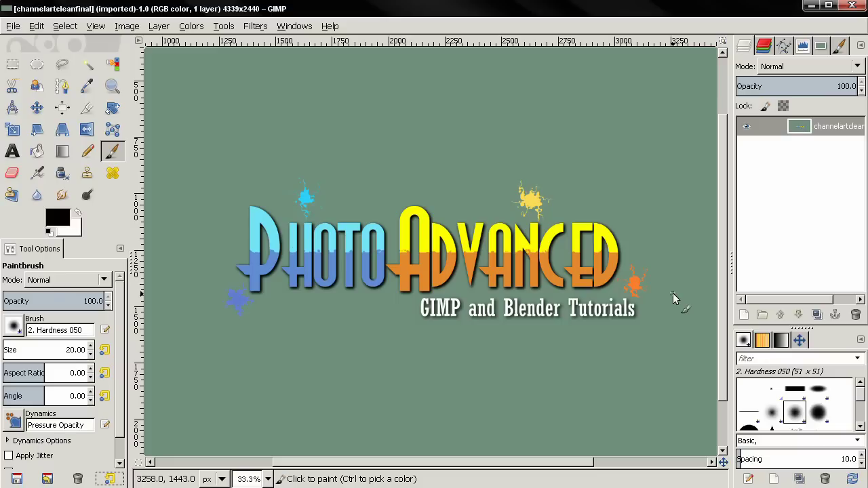
Step: Open Preferences from the Edit menu, nudge the dialog right, and show its Tool Options page
{"action": "left_click", "coordinate": [36, 26]}
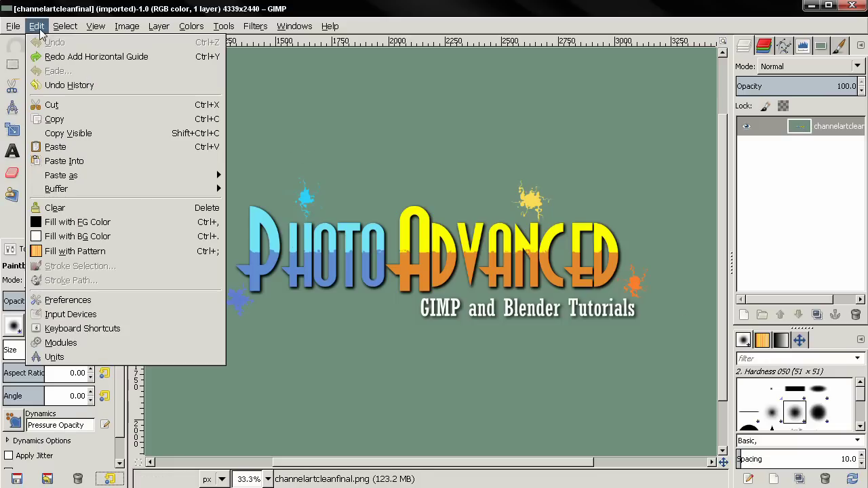
{"action": "left_click", "coordinate": [94, 300]}
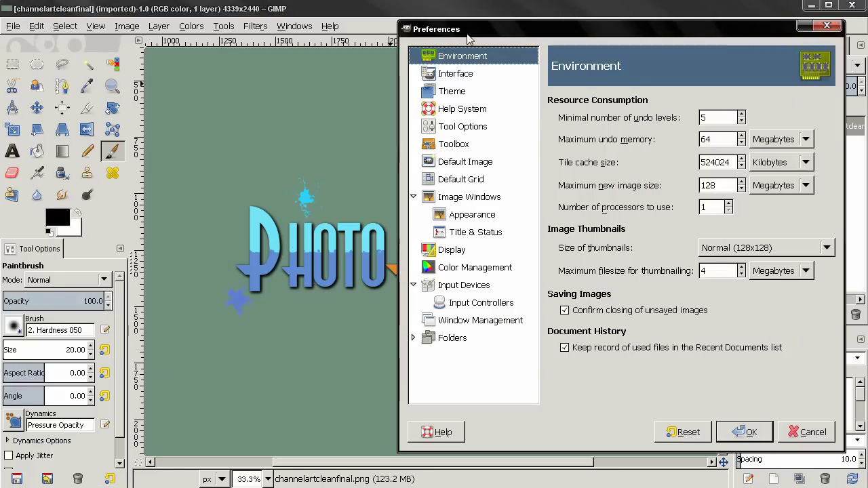
{"action": "left_click_drag", "start_coordinate": [507, 35], "coordinate": [515, 35]}
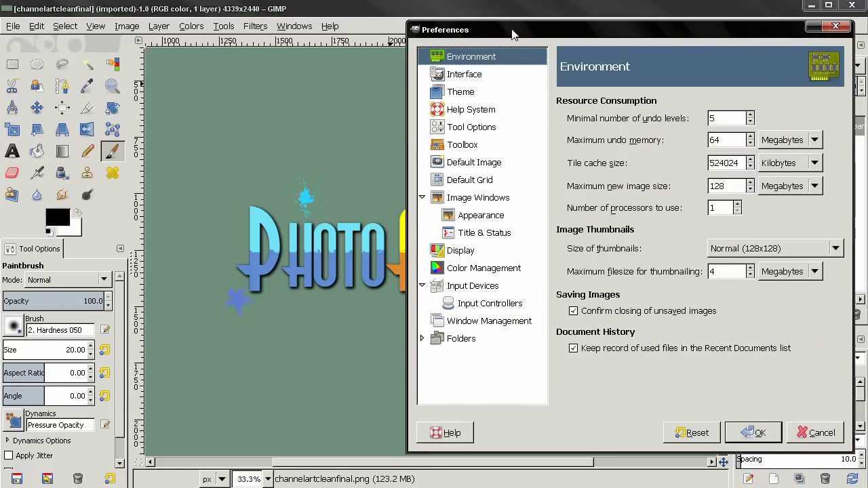
{"action": "left_click", "coordinate": [475, 134]}
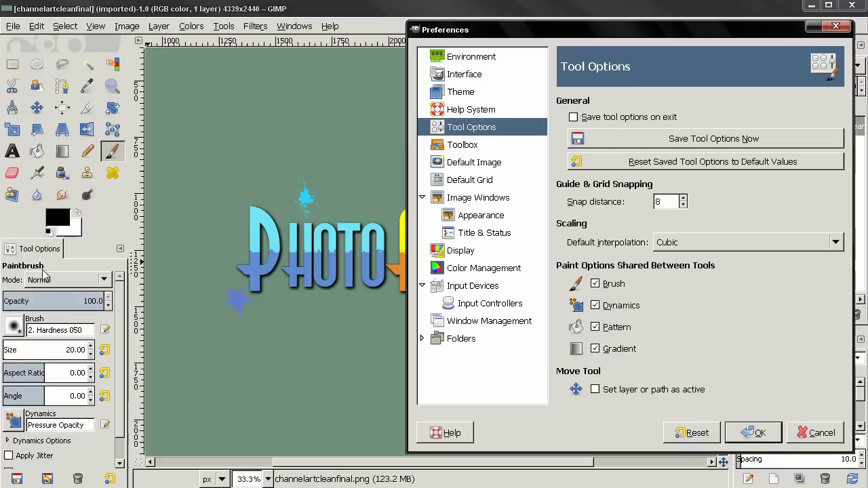
Step: Switch through the Pencil, Gradient, Bucket Fill and Text tools, ending on the Paintbrush
{"action": "left_click", "coordinate": [87, 151]}
{"action": "left_click", "coordinate": [62, 150]}
{"action": "left_click", "coordinate": [38, 152]}
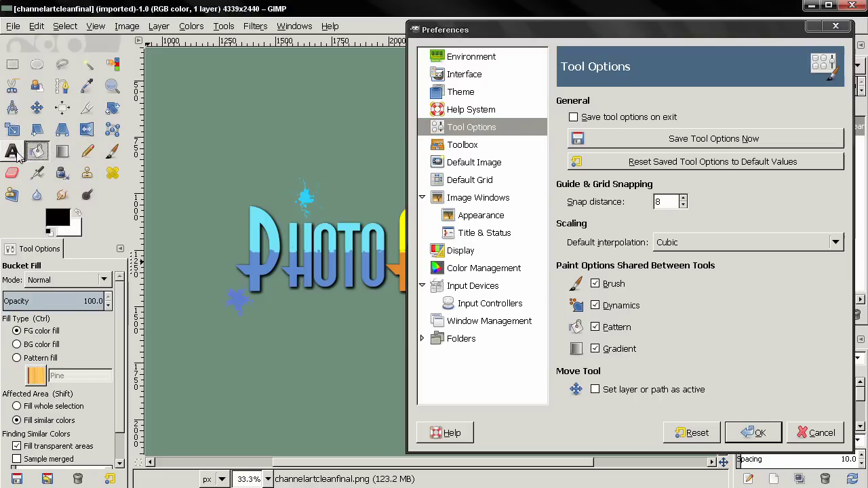
{"action": "left_click", "coordinate": [13, 151]}
{"action": "left_click", "coordinate": [110, 153]}
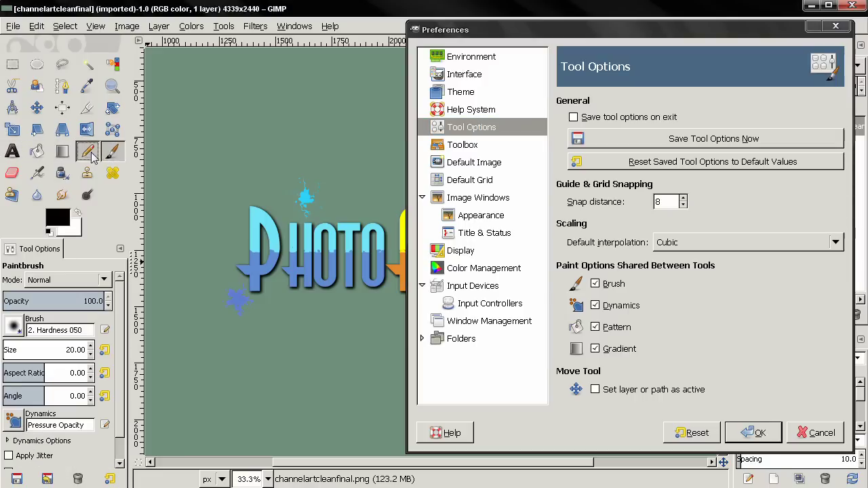
Step: Toggle between Paintbrush and Pencil with the N and P shortcuts, ending on Paintbrush
{"action": "key", "text": "n"}
{"action": "key", "text": "p"}
{"action": "key", "text": "n"}
{"action": "key", "text": "p"}
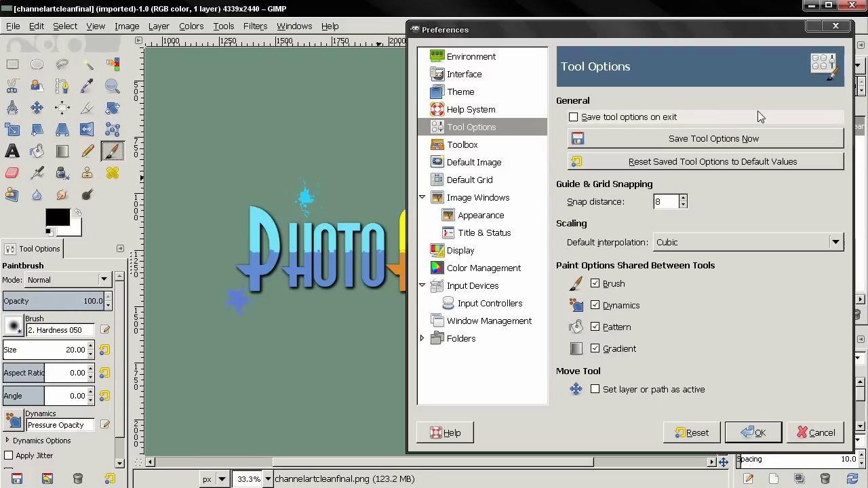
Step: Tick and then untick 'Save tool options on exit', leaving it disabled
{"action": "left_click", "coordinate": [580, 117]}
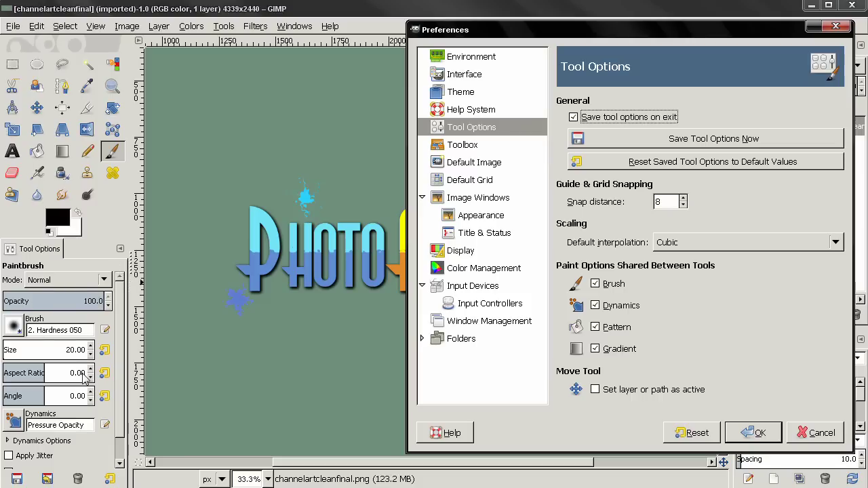
{"action": "left_click", "coordinate": [588, 117]}
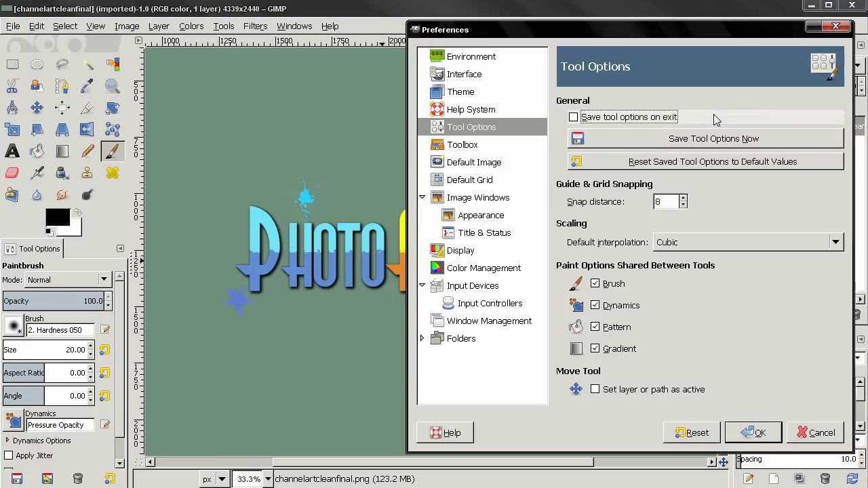
Step: Enter 50 as the Paintbrush Size in Tool Options
{"action": "left_click", "coordinate": [79, 347]}
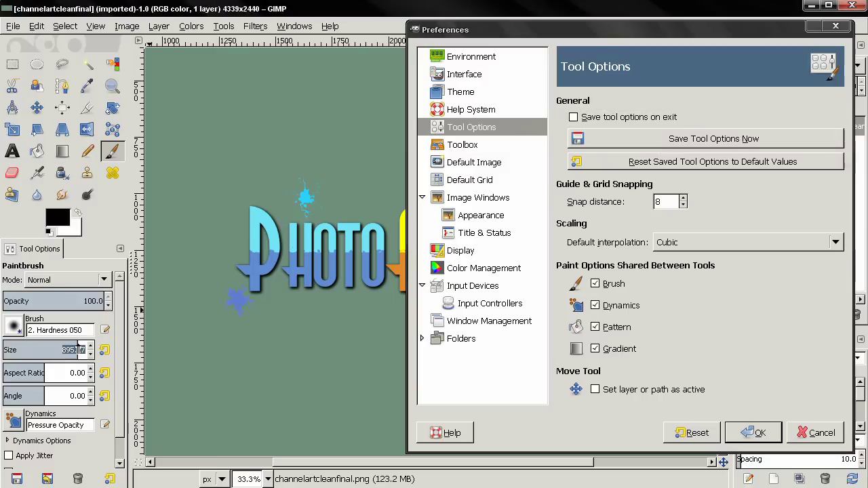
{"action": "type", "text": "50"}
{"action": "key", "text": "Return"}
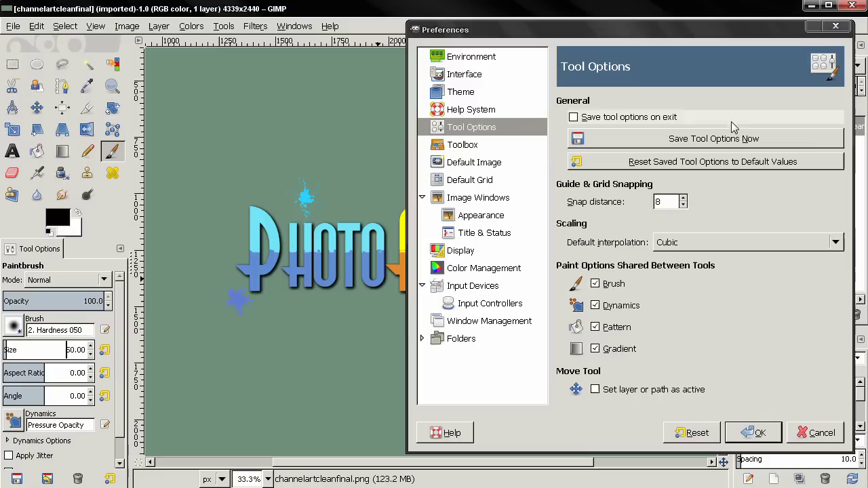
Step: Select the Flip tool and set its Flip Type to Vertical
{"action": "left_click", "coordinate": [86, 131]}
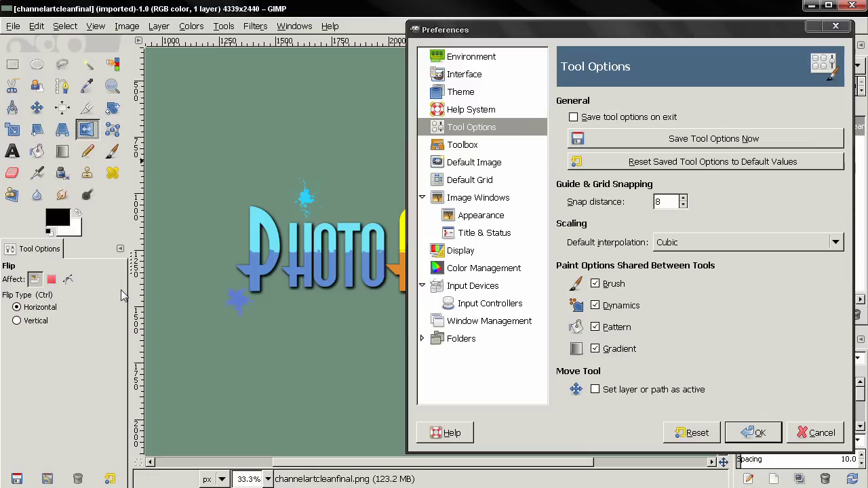
{"action": "left_click", "coordinate": [32, 322]}
{"action": "left_click", "coordinate": [99, 30]}
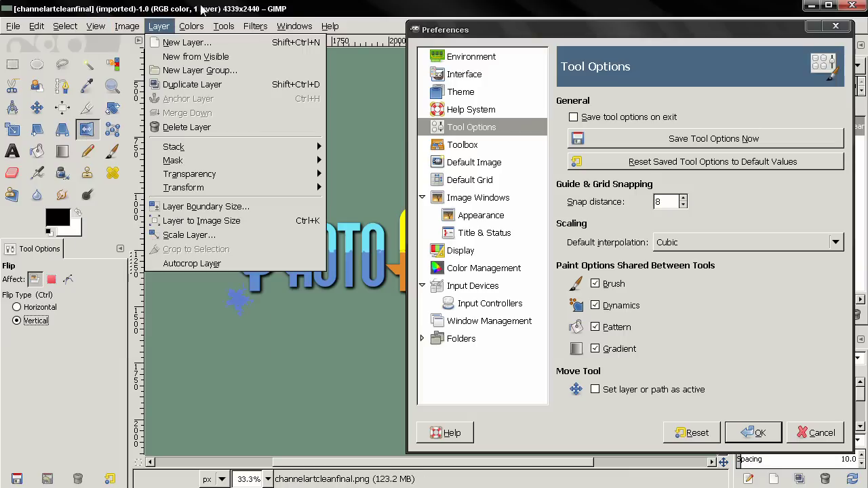
{"action": "left_click", "coordinate": [158, 26]}
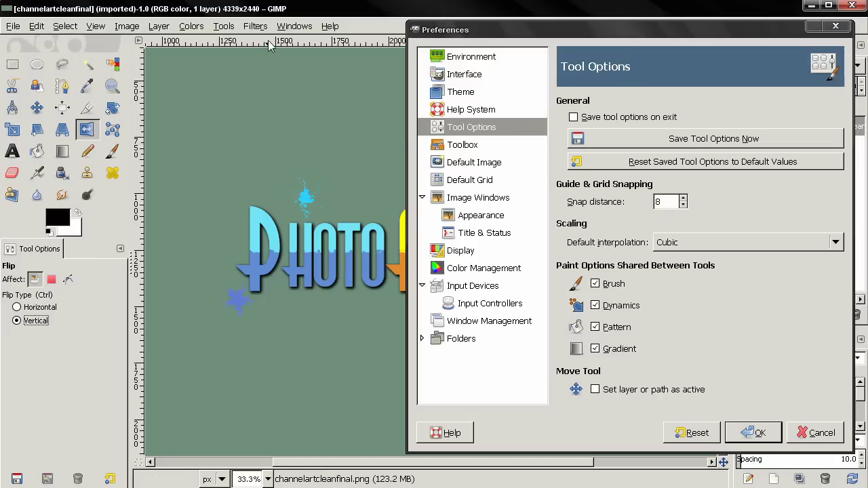
Step: Drag a horizontal guide from the top ruler to near the image top, then pick Rectangle Select
{"action": "left_click_drag", "start_coordinate": [267, 40], "coordinate": [261, 109]}
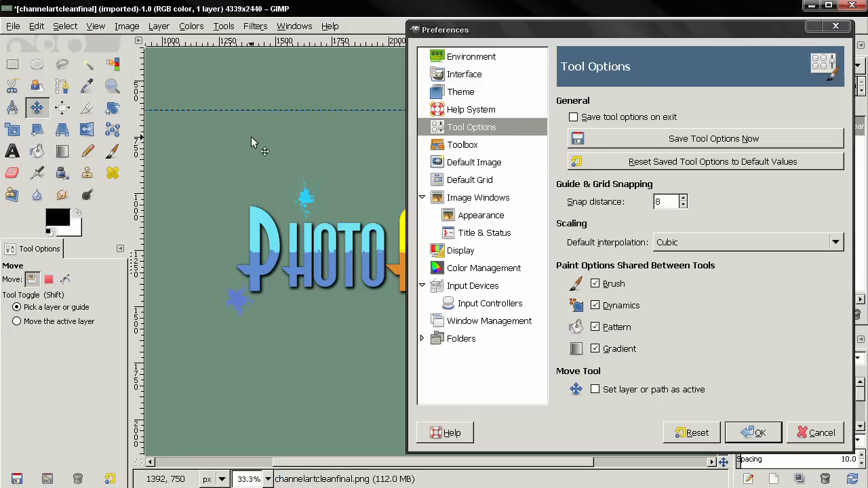
{"action": "left_click", "coordinate": [12, 63]}
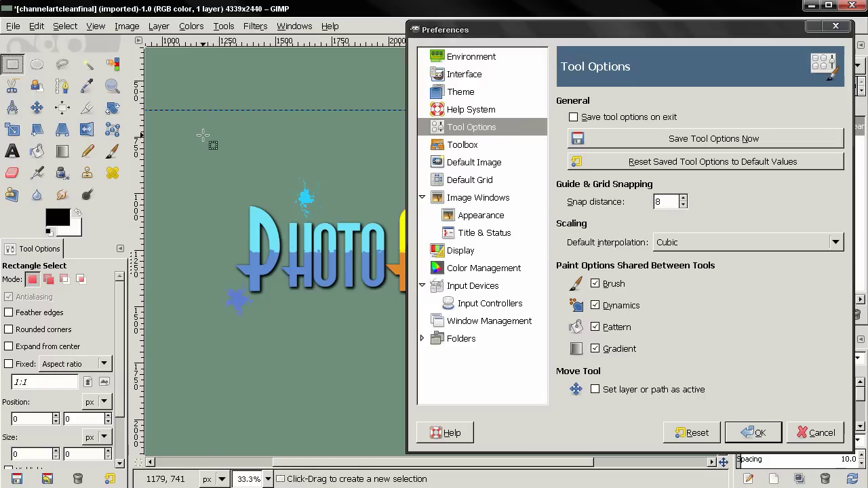
{"action": "left_click_drag", "start_coordinate": [193, 111], "coordinate": [266, 189]}
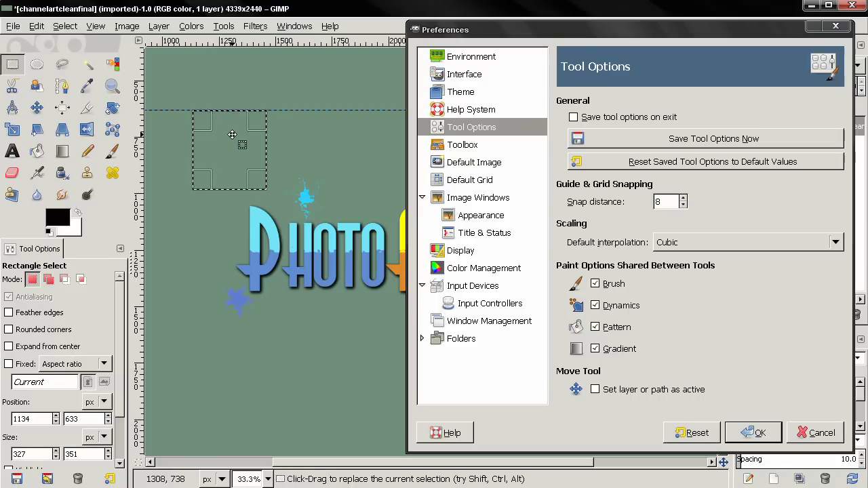
{"action": "left_click", "coordinate": [658, 202]}
{"action": "type", "text": "5"}
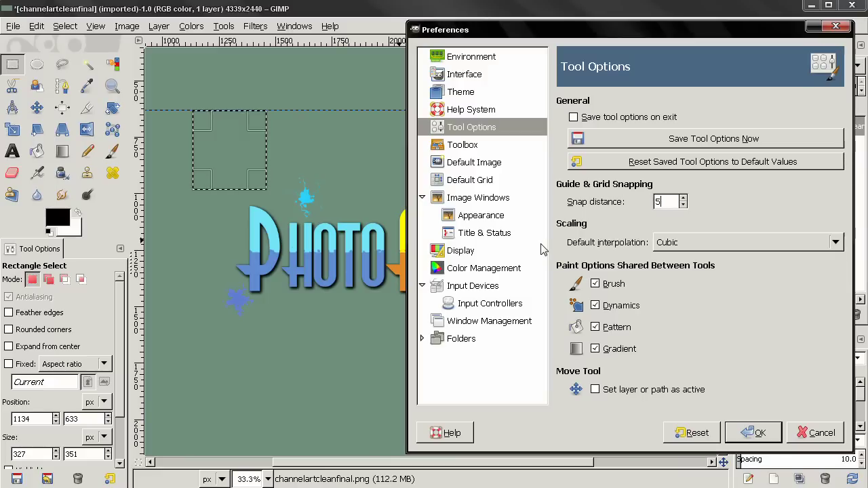
{"action": "type", "text": "0"}
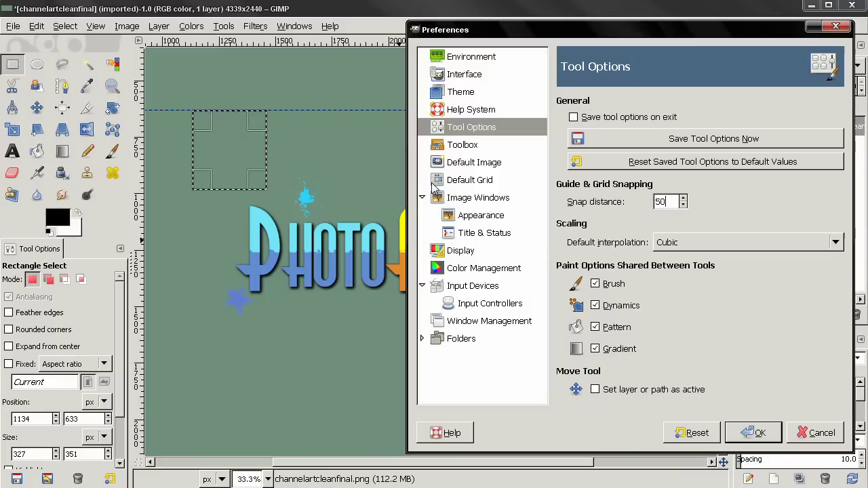
{"action": "left_click", "coordinate": [285, 129]}
{"action": "left_click_drag", "start_coordinate": [285, 129], "coordinate": [385, 237]}
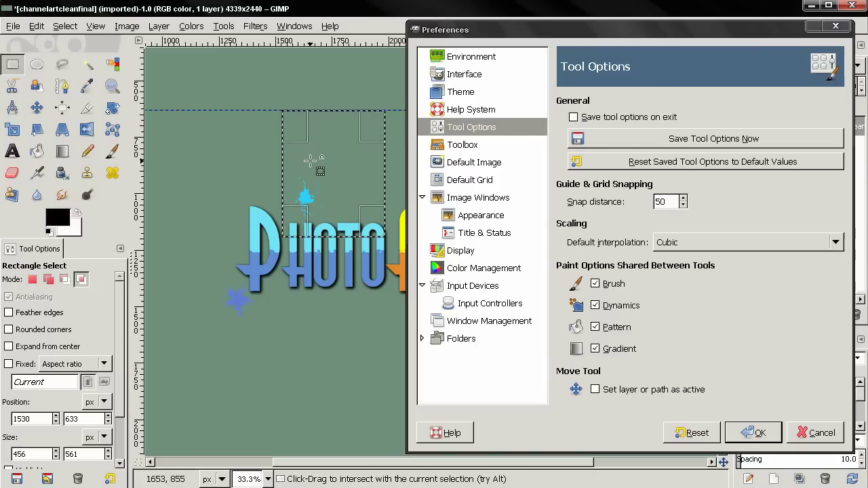
{"action": "left_click", "coordinate": [310, 161]}
{"action": "left_click", "coordinate": [657, 202]}
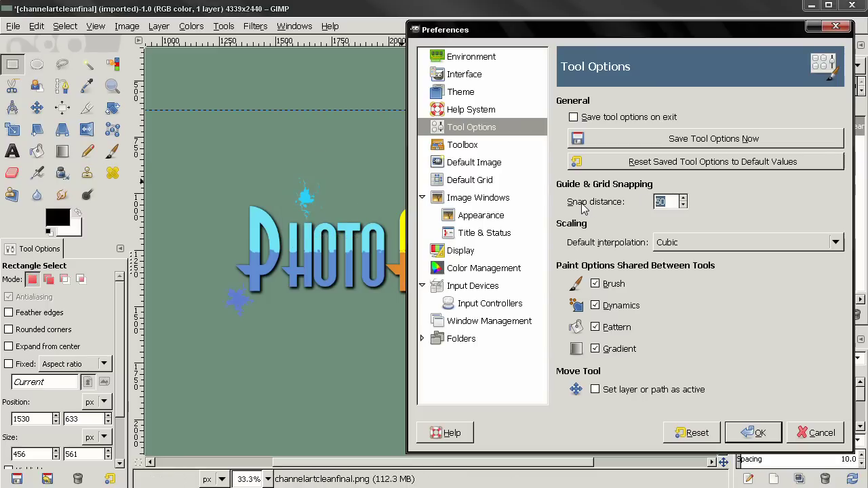
{"action": "type", "text": "8"}
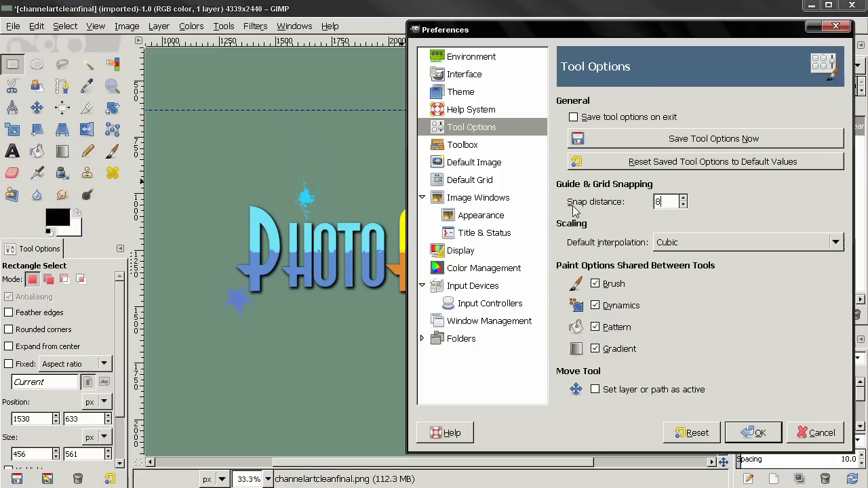
Step: Zoom in near the guide, draw an 82×56 px selection beneath it, zoom out, and hold Shift+Ctrl for intersect mode
{"action": "left_click", "coordinate": [112, 86]}
{"action": "left_click_drag", "start_coordinate": [188, 106], "coordinate": [237, 123]}
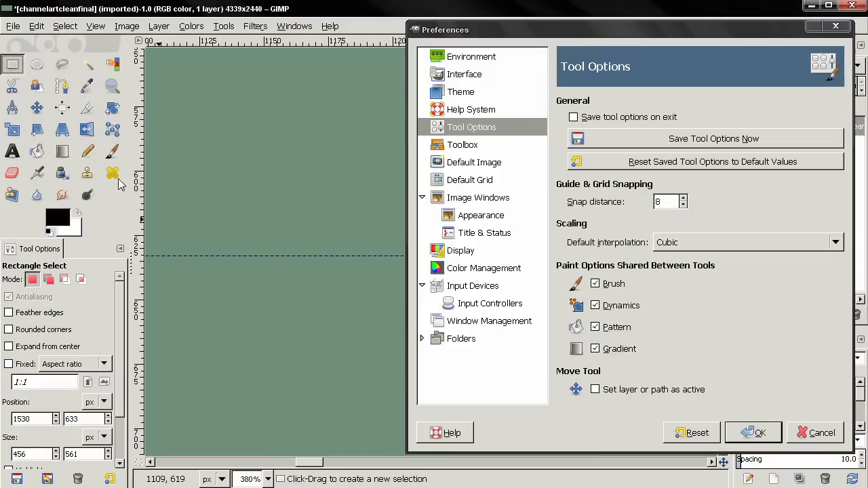
{"action": "left_click_drag", "start_coordinate": [190, 271], "coordinate": [400, 415]}
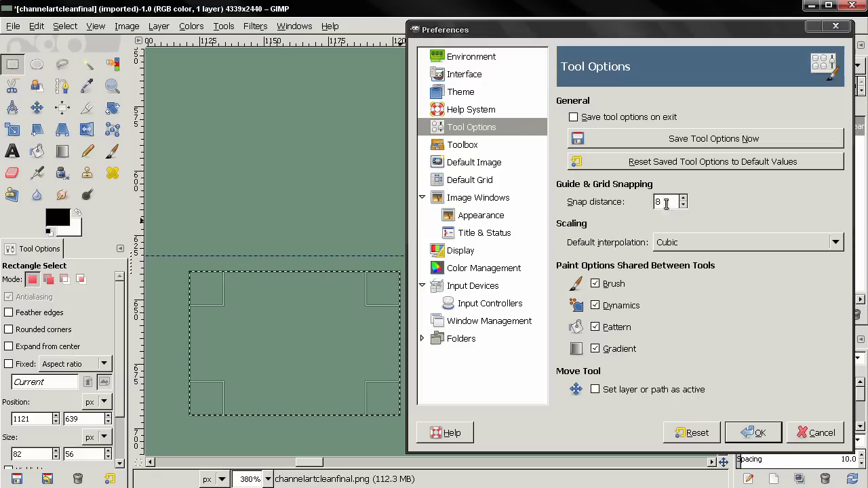
{"action": "scroll", "coordinate": [339, 275], "scroll_direction": "down", "scroll_amount": 5}
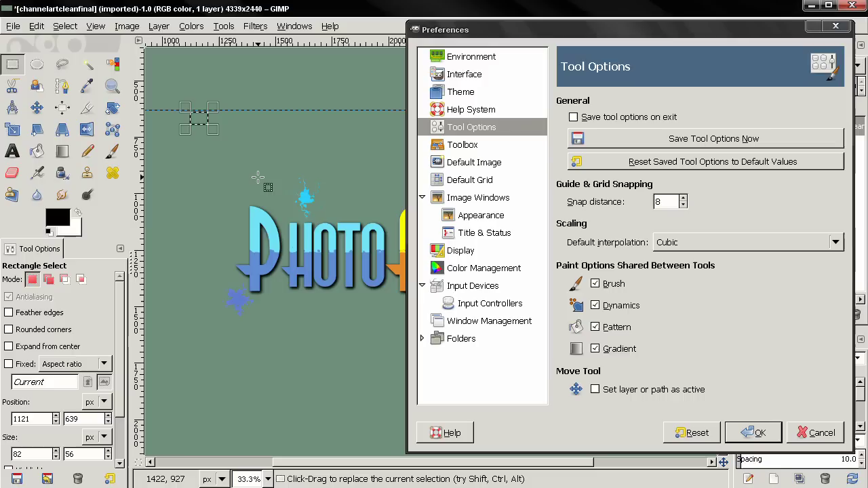
{"action": "key", "text": "shift+ctrl"}
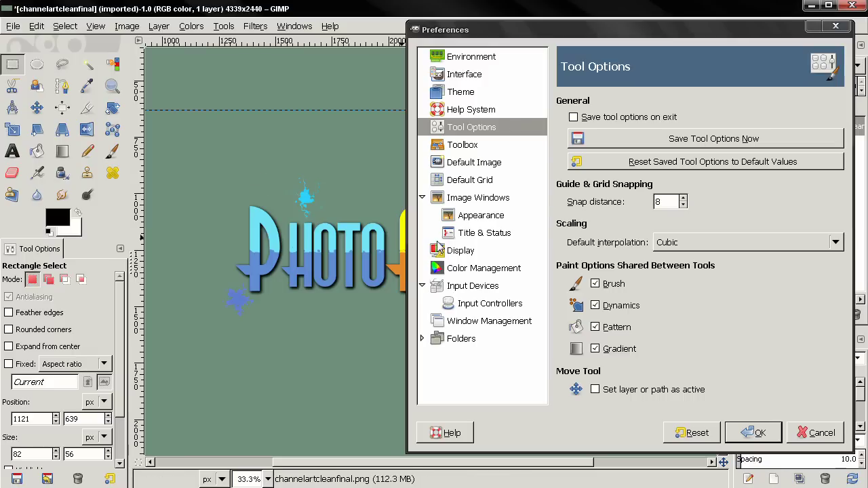
{"action": "left_click", "coordinate": [675, 246]}
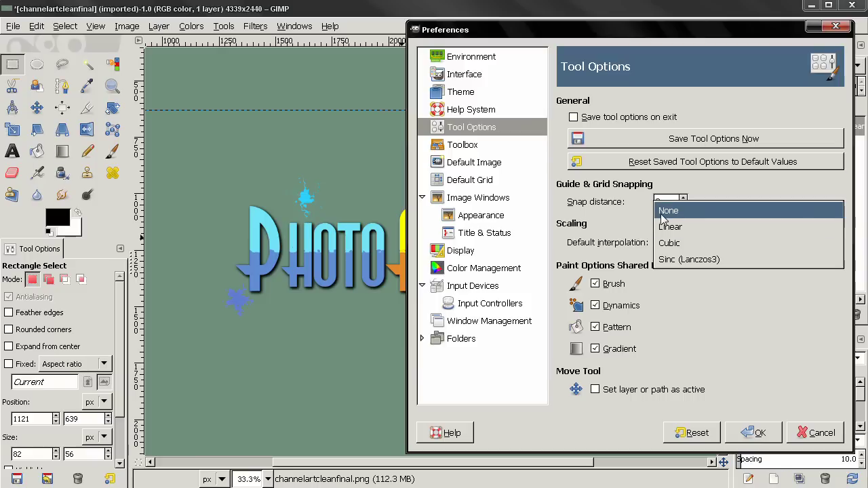
{"action": "left_click", "coordinate": [694, 285]}
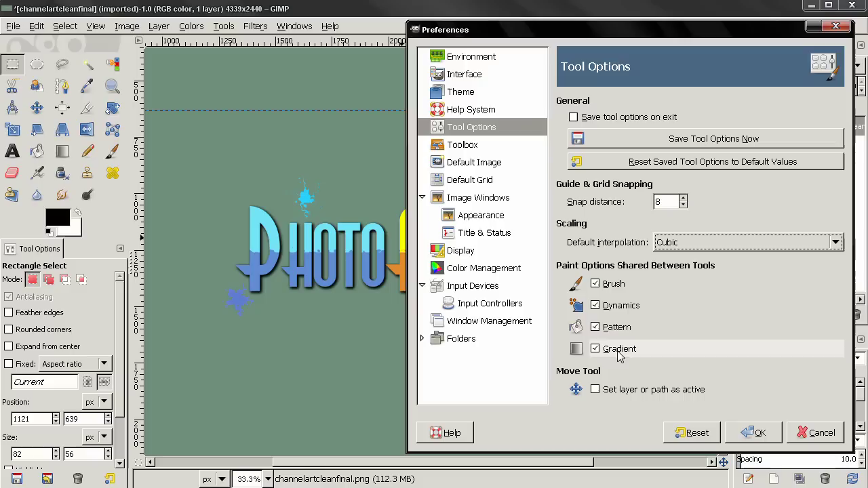
Step: Alternate between Paintbrush and Pencil, check the Eraser's shared brush and dynamics options, and finish on Paintbrush
{"action": "mouse_move", "coordinate": [674, 311]}
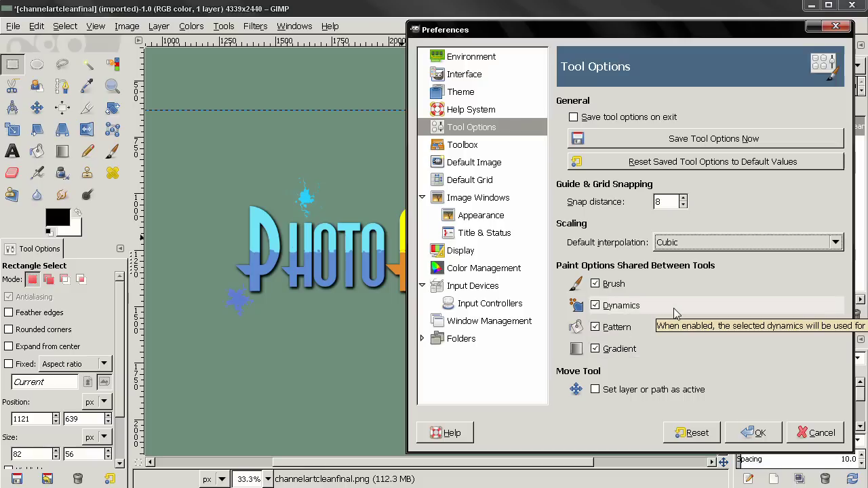
{"action": "left_click", "coordinate": [112, 151]}
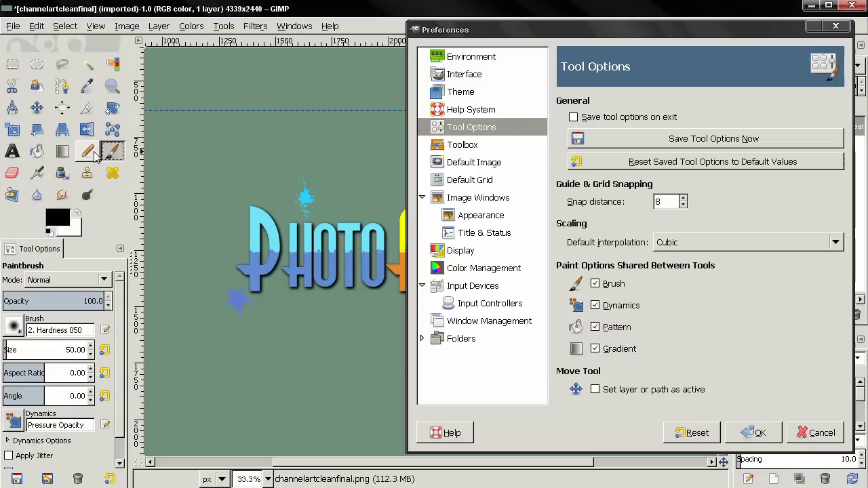
{"action": "left_click", "coordinate": [87, 151]}
{"action": "left_click", "coordinate": [113, 152]}
{"action": "left_click", "coordinate": [87, 151]}
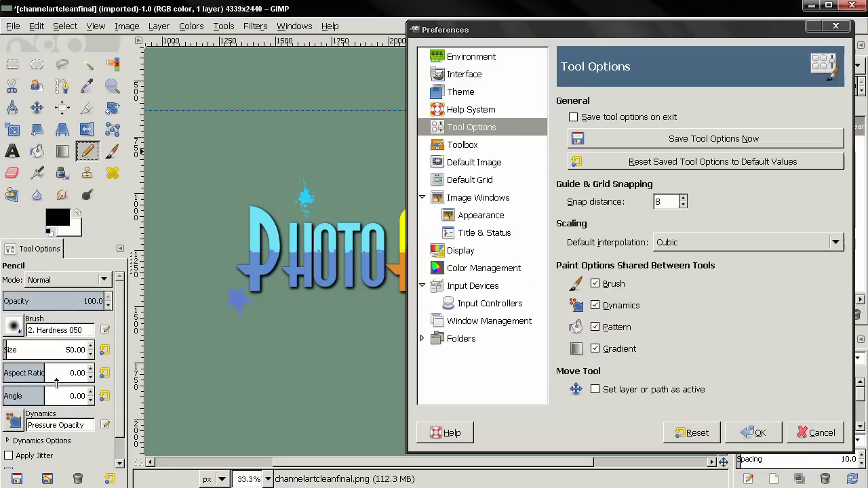
{"action": "left_click", "coordinate": [113, 151]}
{"action": "left_click", "coordinate": [87, 151]}
{"action": "left_click", "coordinate": [112, 151]}
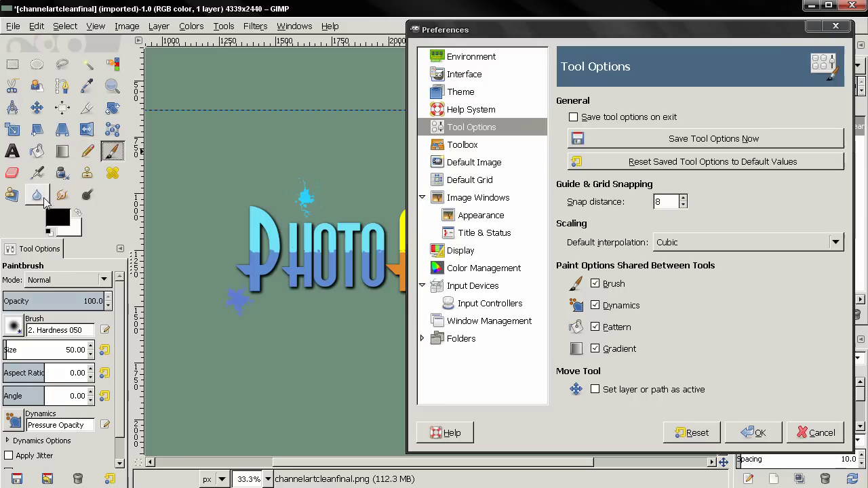
{"action": "left_click", "coordinate": [12, 172]}
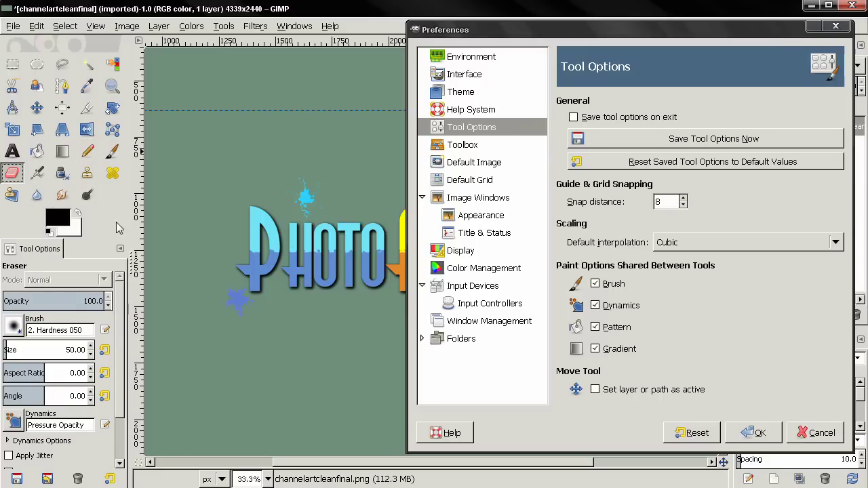
{"action": "scroll", "coordinate": [122, 339], "scroll_direction": "down", "scroll_amount": 3}
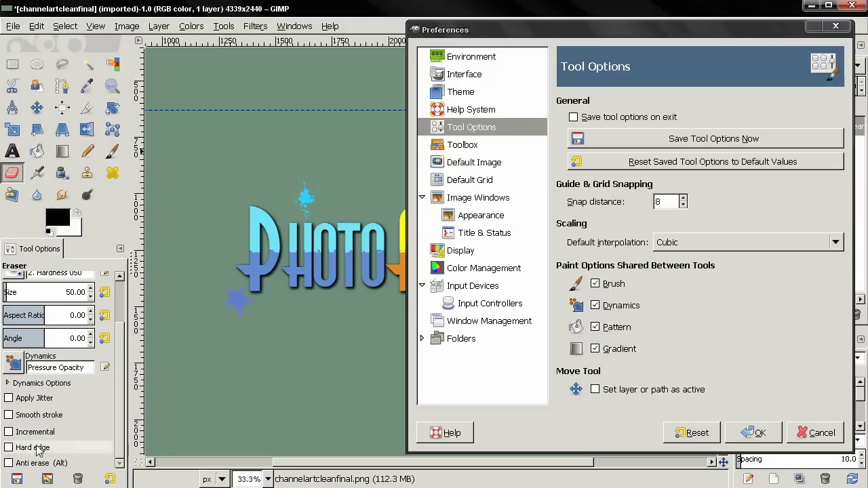
{"action": "left_click", "coordinate": [113, 151]}
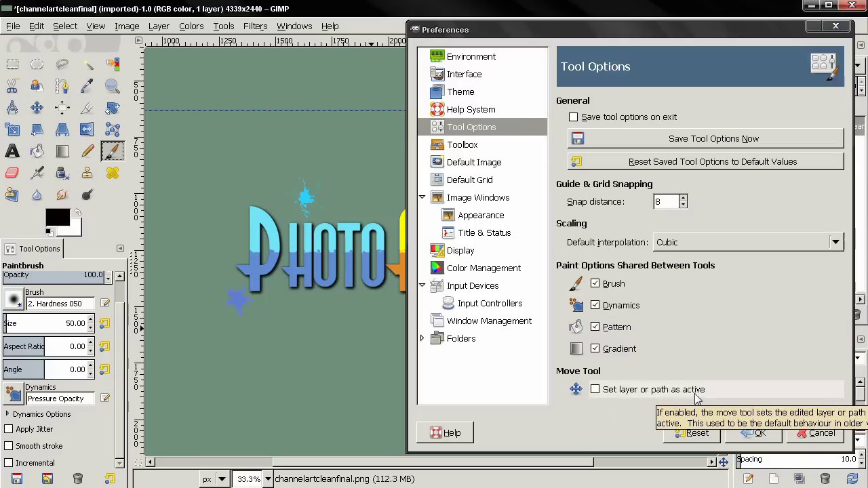
Step: Create a new layer with width 500, height 500 and Foreground color fill
{"action": "left_click_drag", "start_coordinate": [694, 35], "coordinate": [492, 33]}
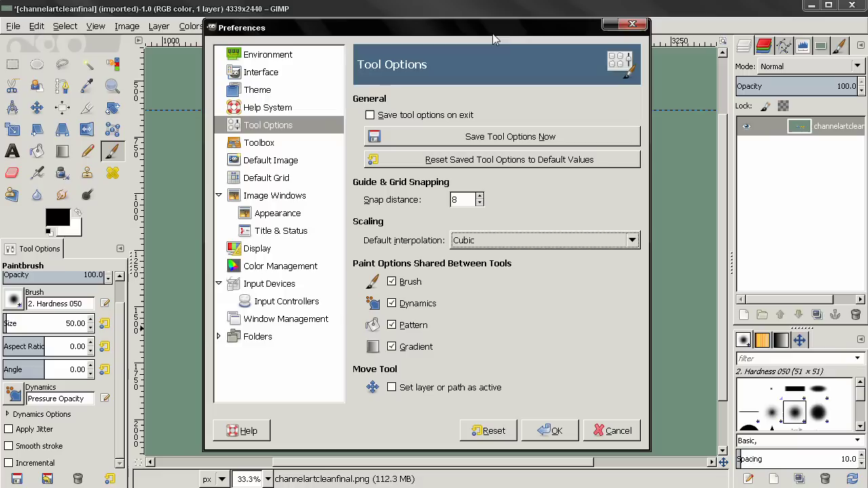
{"action": "left_click", "coordinate": [744, 315]}
{"action": "left_click_drag", "start_coordinate": [49, 32], "coordinate": [259, 87]}
{"action": "double_click", "coordinate": [255, 154]}
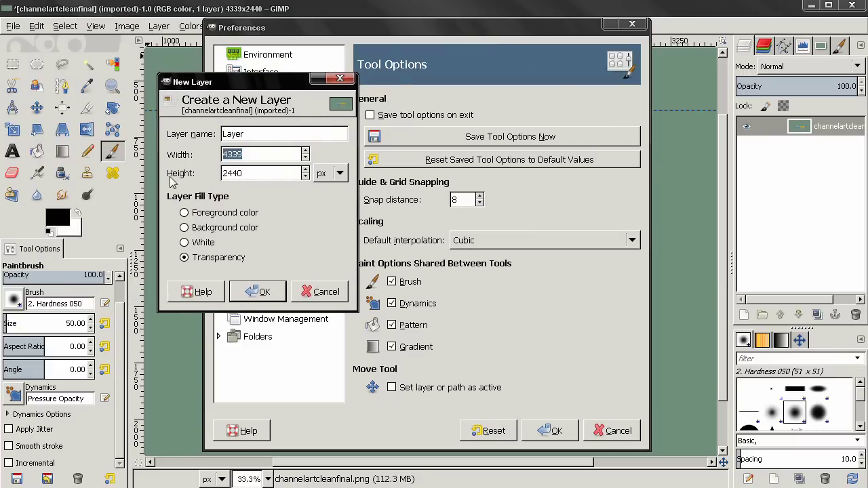
{"action": "type", "text": "500"}
{"action": "double_click", "coordinate": [256, 174]}
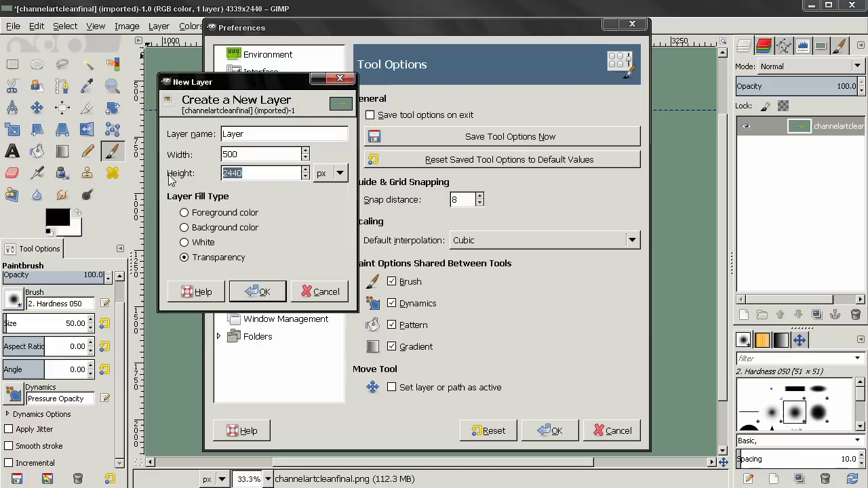
{"action": "type", "text": "500"}
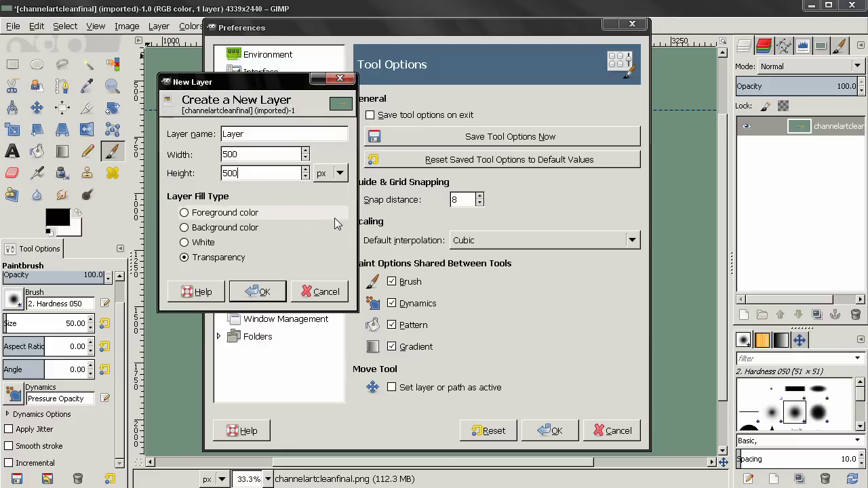
{"action": "left_click", "coordinate": [226, 217]}
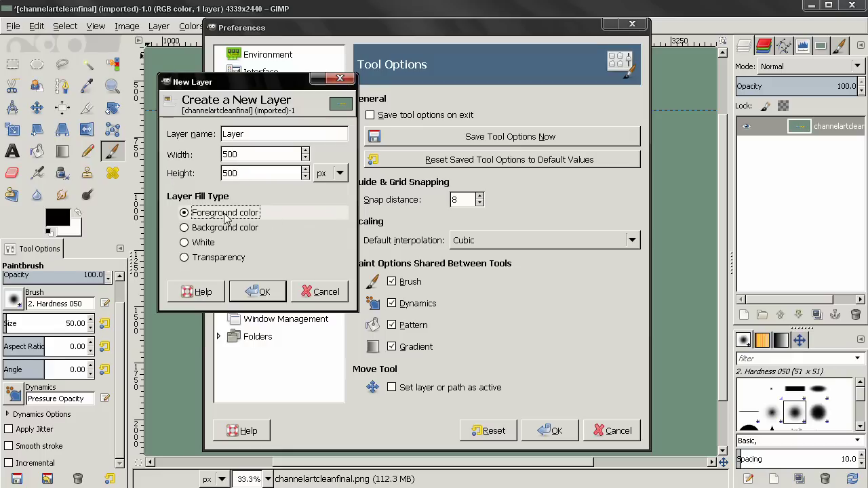
{"action": "left_click", "coordinate": [262, 291]}
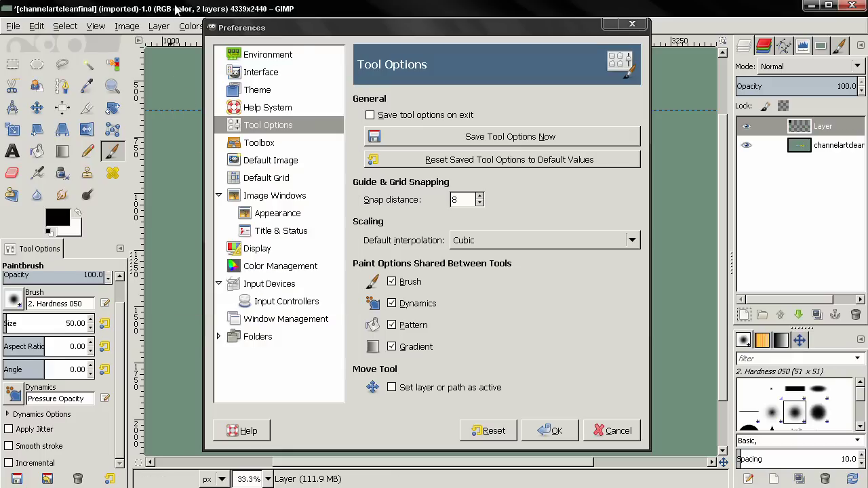
Step: Adjust the zoom and shift the preferences window to reveal the canvas
{"action": "scroll", "coordinate": [184, 160], "scroll_direction": "down", "scroll_amount": 2}
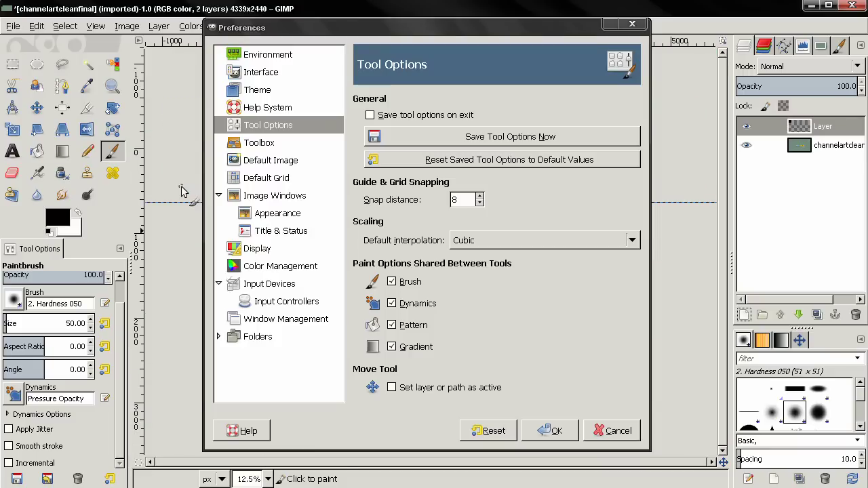
{"action": "scroll", "coordinate": [182, 192], "scroll_direction": "up", "scroll_amount": 1}
{"action": "left_click_drag", "start_coordinate": [347, 31], "coordinate": [459, 32]}
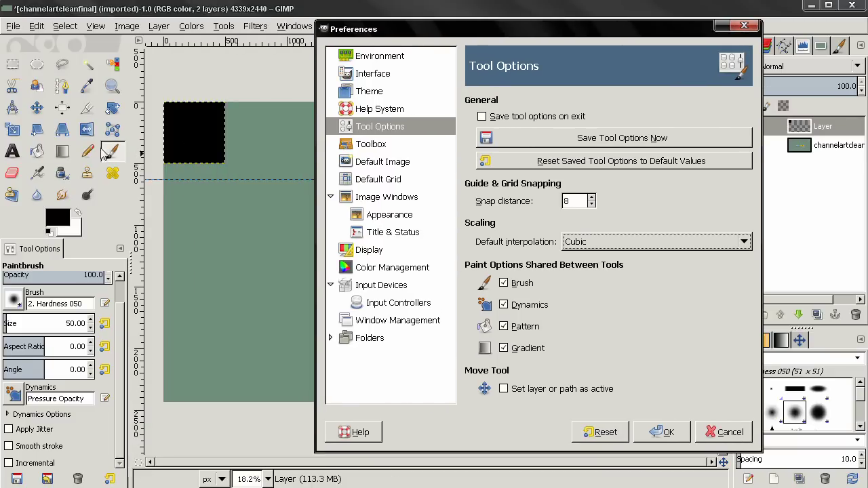
Step: With the Move tool, drag the black square from the top-left down to the banner's lower-left
{"action": "left_click", "coordinate": [37, 108]}
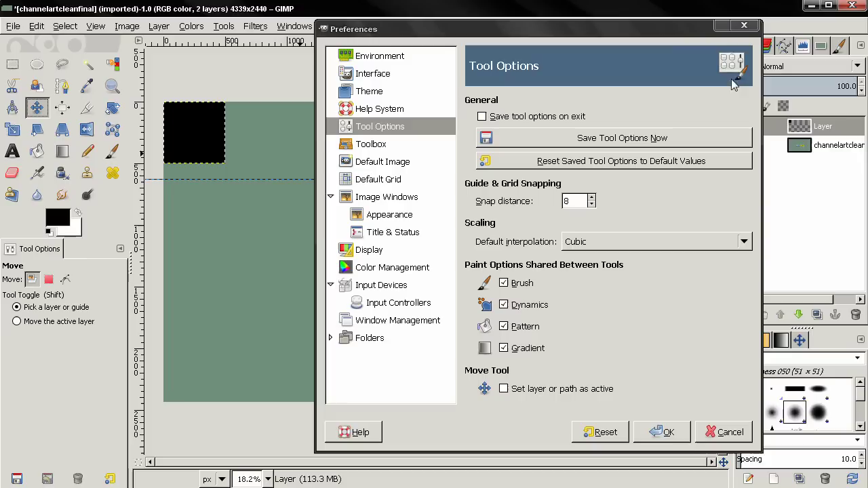
{"action": "left_click_drag", "start_coordinate": [681, 34], "coordinate": [671, 34]}
{"action": "left_click", "coordinate": [824, 155]}
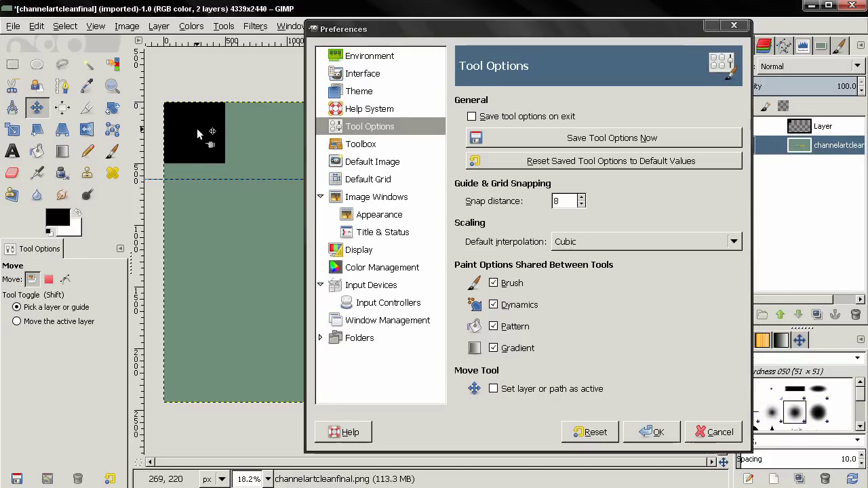
{"action": "left_click_drag", "start_coordinate": [196, 128], "coordinate": [237, 255]}
{"action": "left_click", "coordinate": [801, 151]}
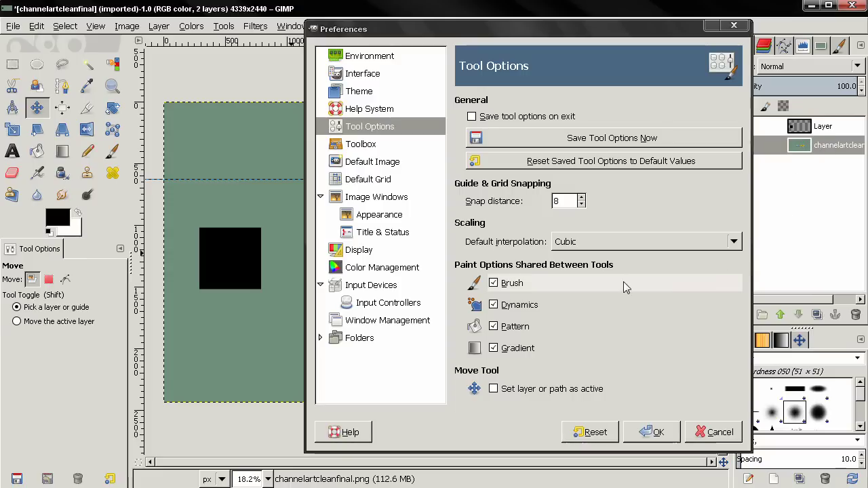
Step: Enable Set layer or path as active, nudge the black square up-left, then set Move to the active layer
{"action": "left_click", "coordinate": [495, 388]}
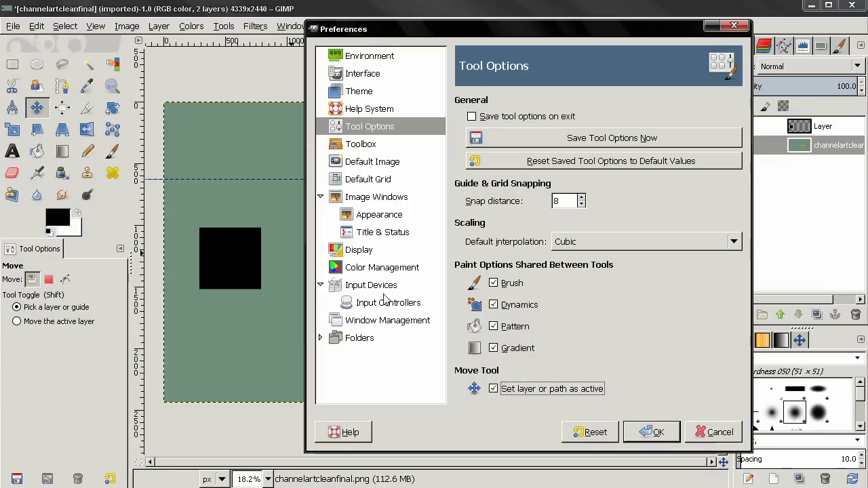
{"action": "left_click_drag", "start_coordinate": [235, 258], "coordinate": [218, 232]}
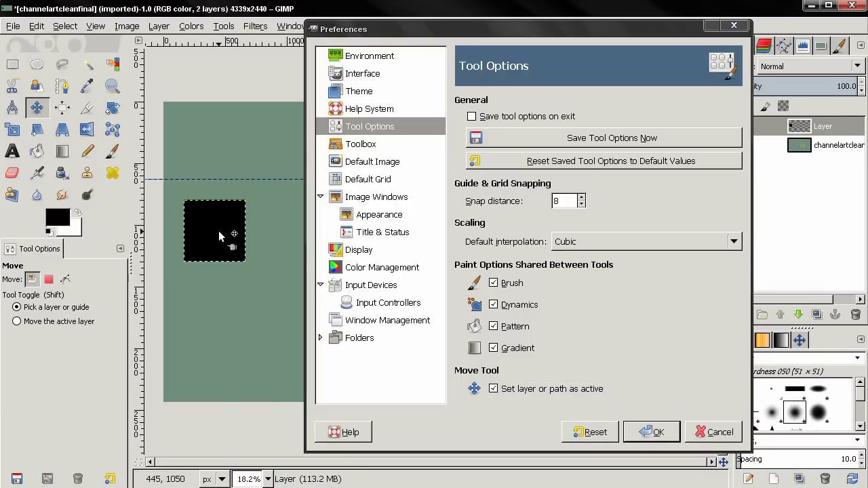
{"action": "left_click", "coordinate": [93, 327]}
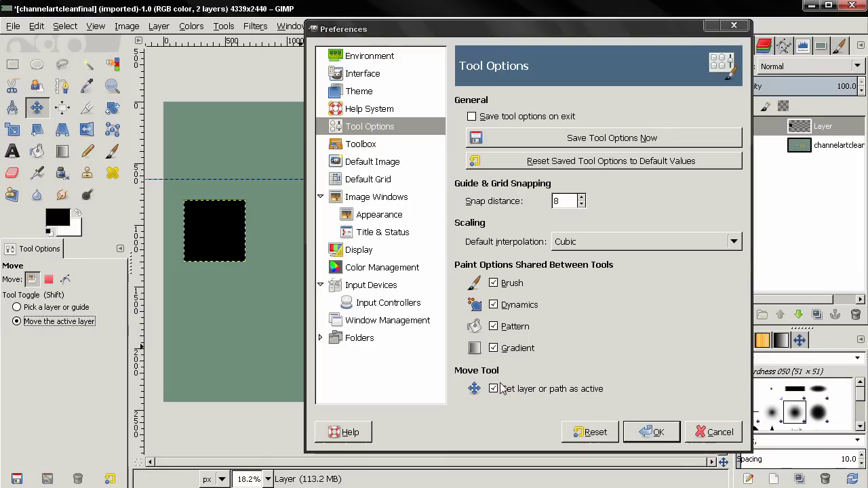
Step: Confirm the Preferences with OK, delete the black square layer, and zoom the view to 25%
{"action": "left_click", "coordinate": [671, 432]}
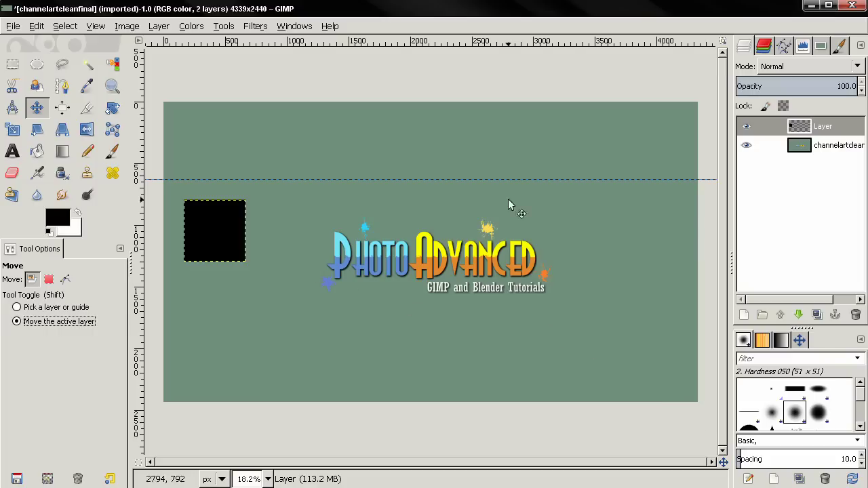
{"action": "left_click", "coordinate": [856, 315]}
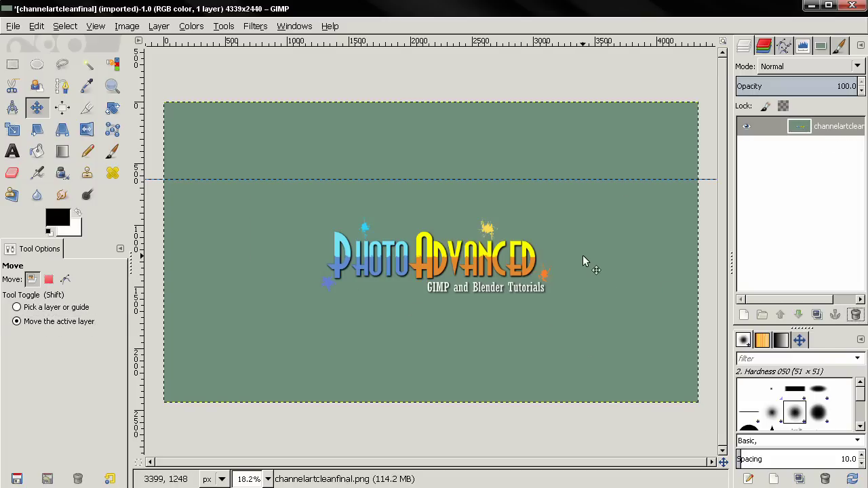
{"action": "scroll", "coordinate": [582, 253], "scroll_direction": "up", "scroll_amount": 1}
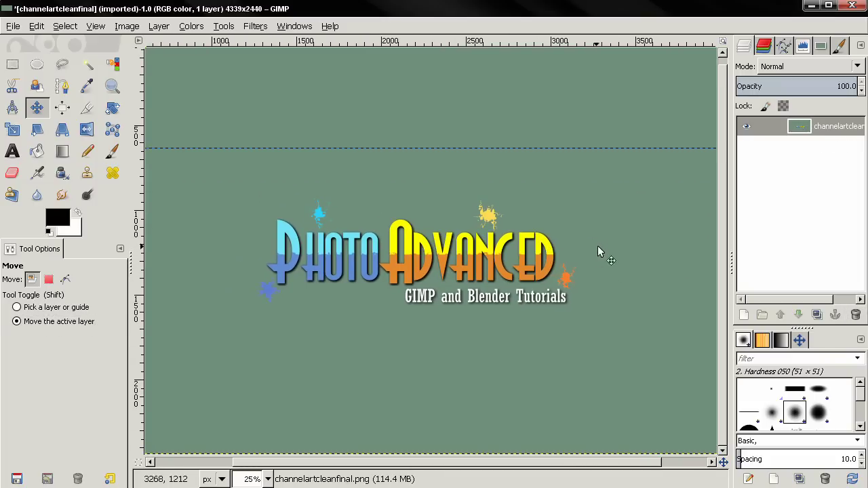